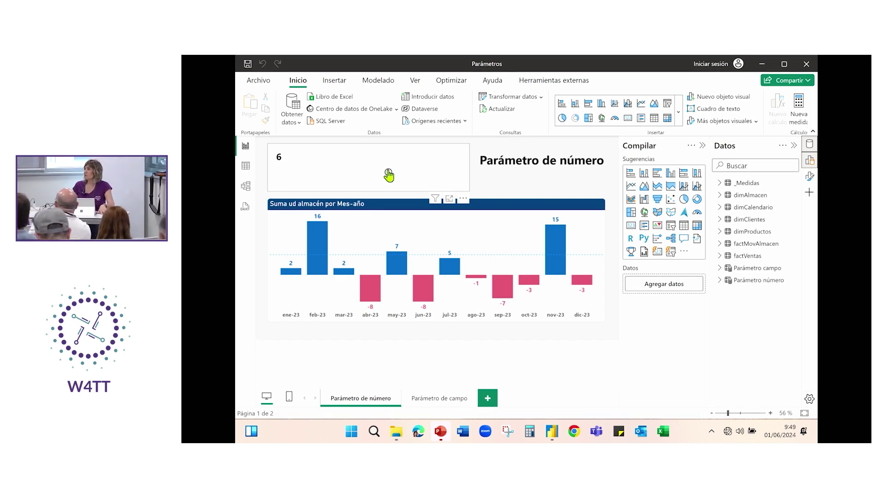
Adjust the numeric parameter slicer on the Parámetro de número page to 5 and then to 7.
left_click(389, 174)
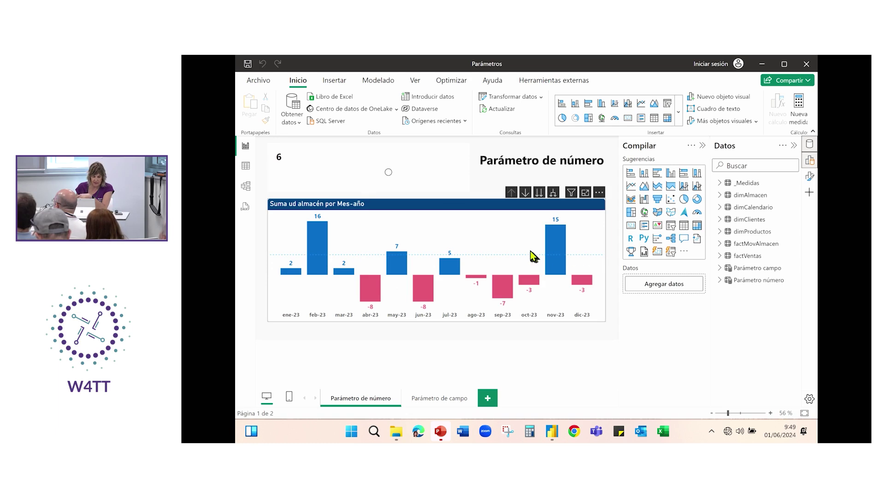
left_click(387, 175)
left_click(361, 176)
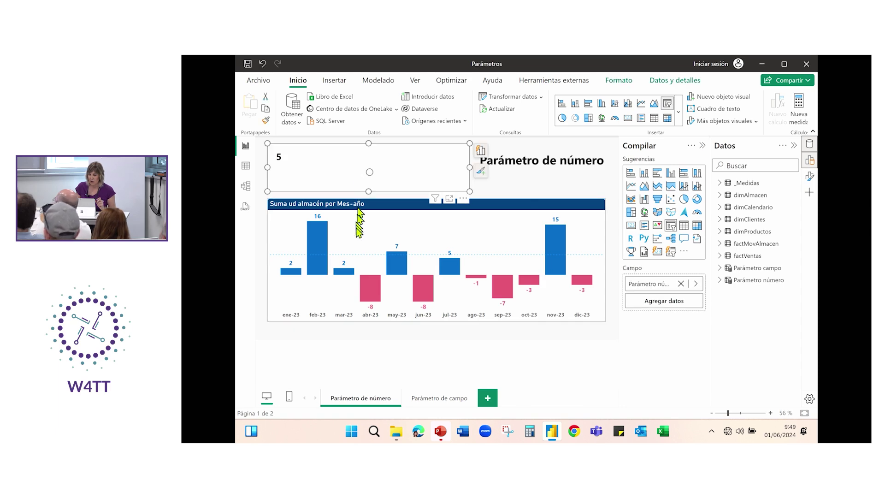
left_click_drag(370, 174, 405, 177)
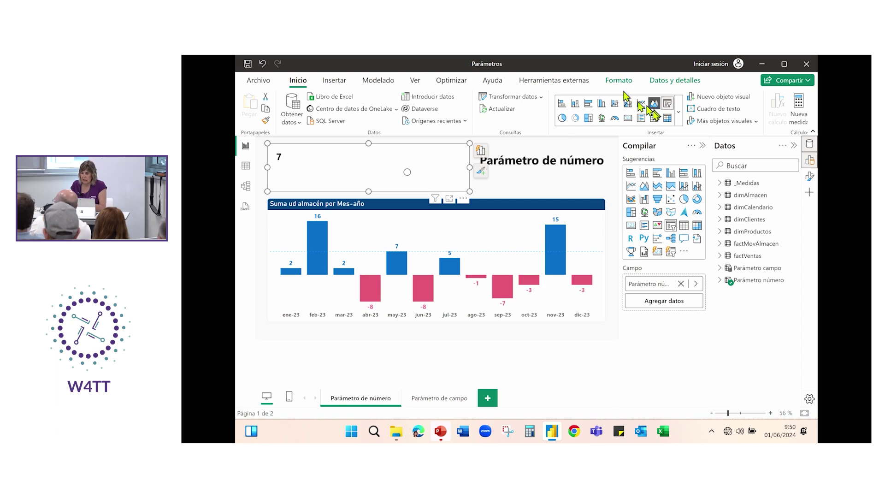
mouse_move(584, 240)
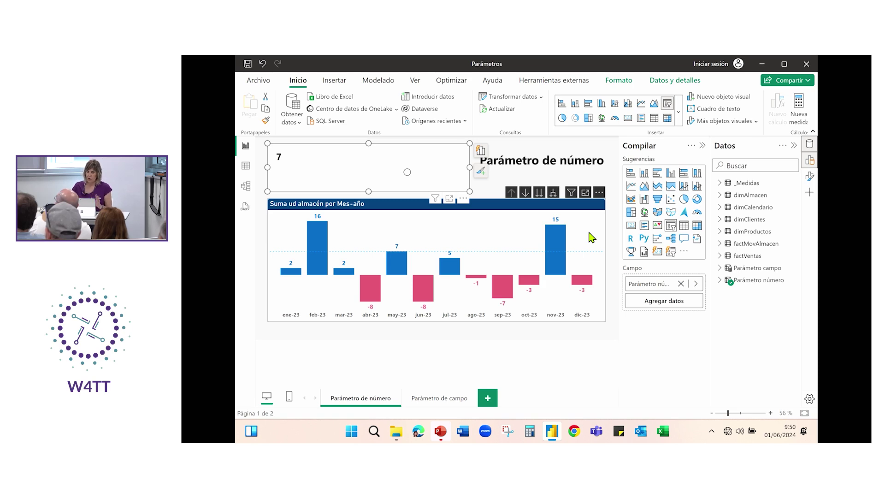
Switch to the Parámetro de campo page and select Mes-año in its field parameter slicer.
left_click(441, 399)
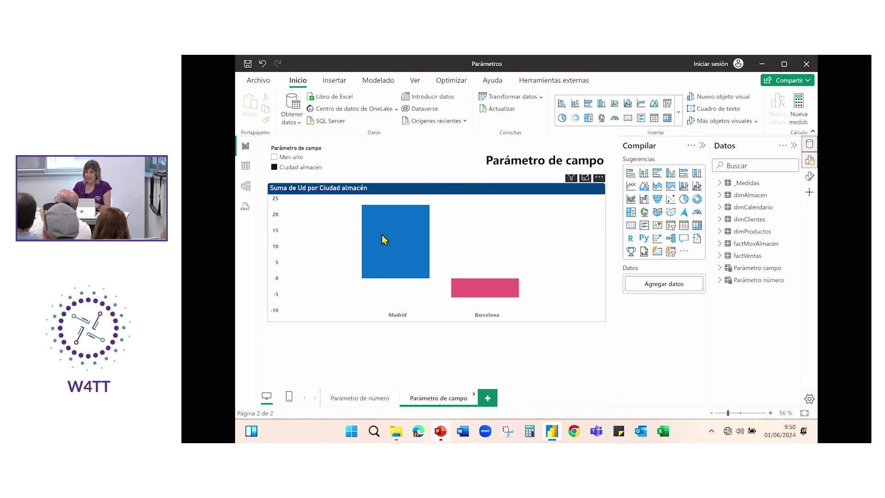
mouse_move(382, 235)
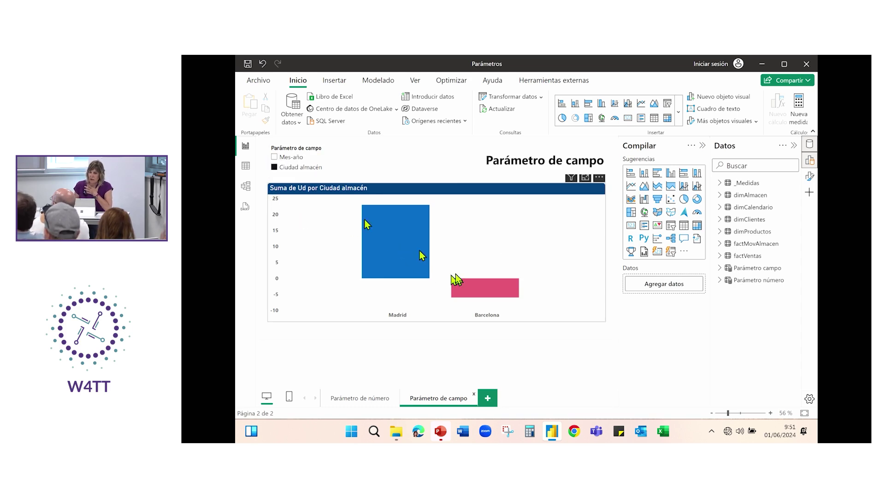
left_click(275, 157)
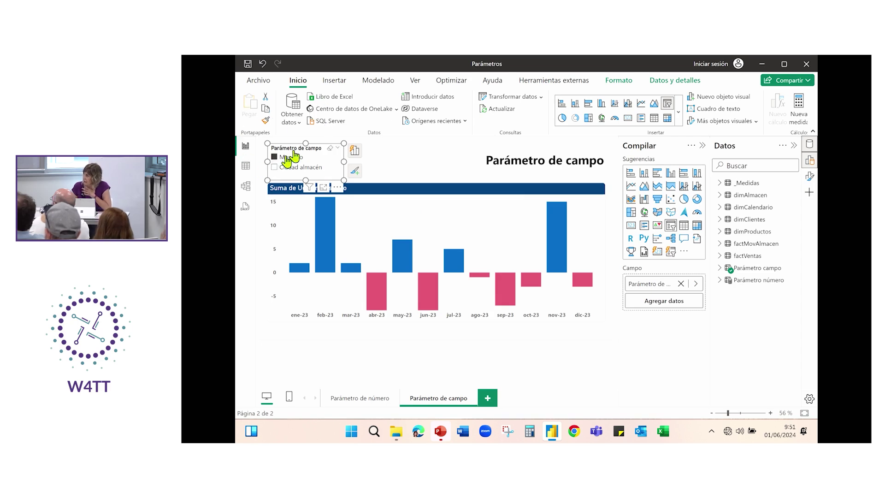
key("ctrl")
key("ctrl")
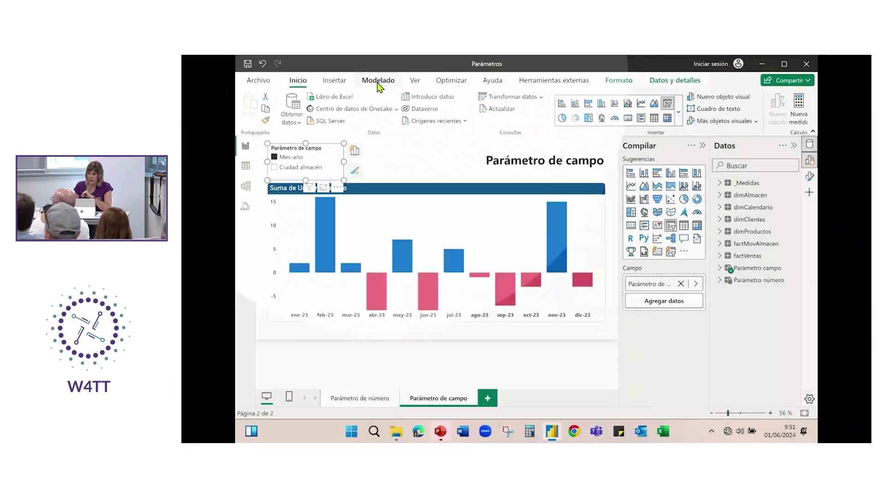
Return to the Parámetro de número page and examine the settings for a new numeric range parameter without creating it.
left_click(377, 81)
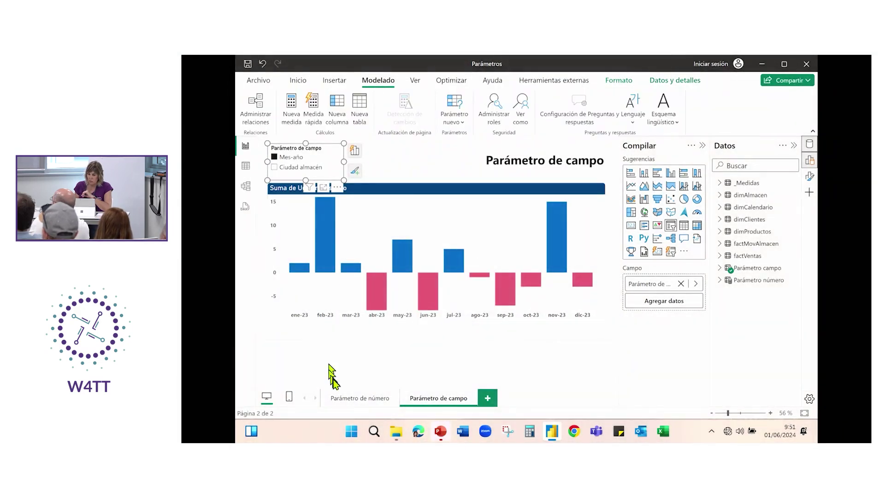
left_click(369, 400)
left_click(415, 399)
left_click(364, 399)
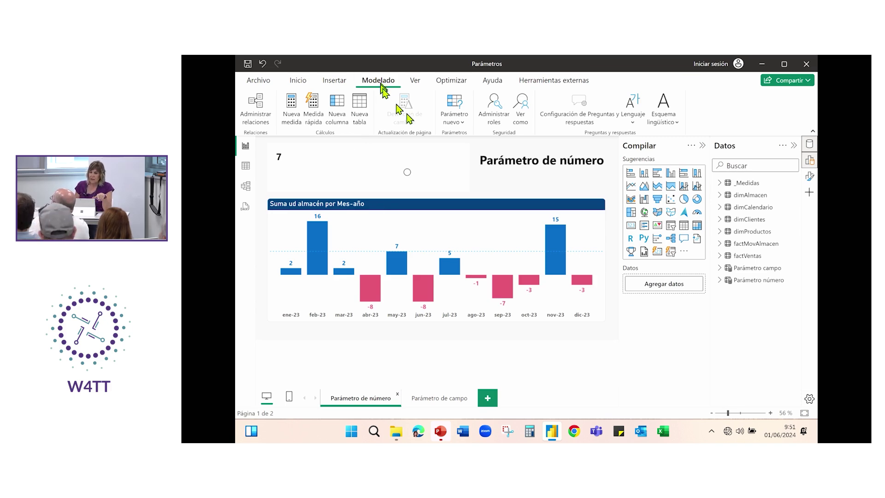
left_click(461, 123)
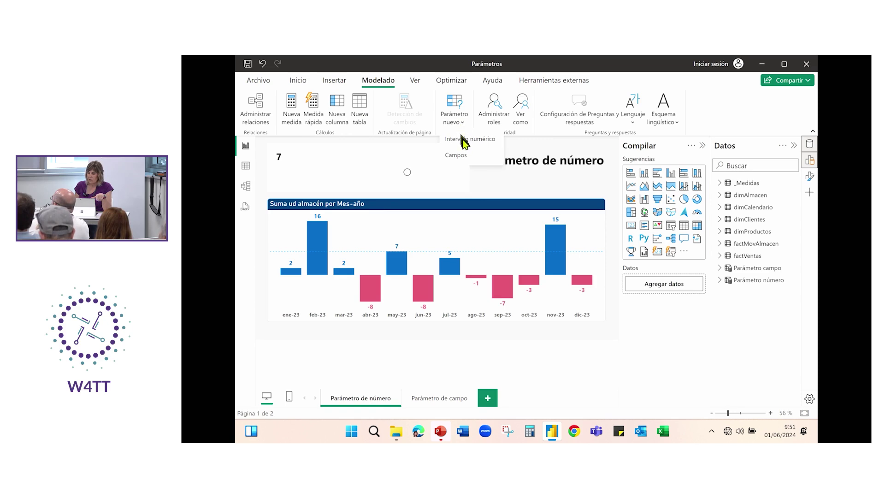
left_click(465, 139)
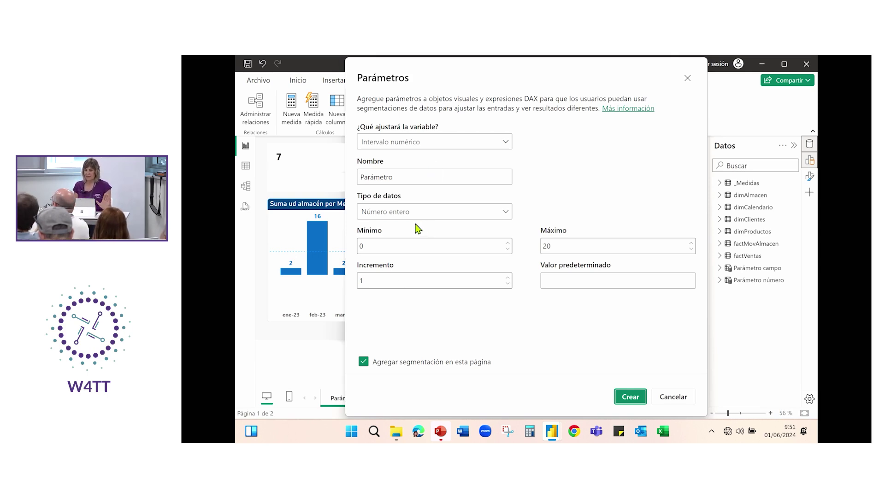
left_click(688, 79)
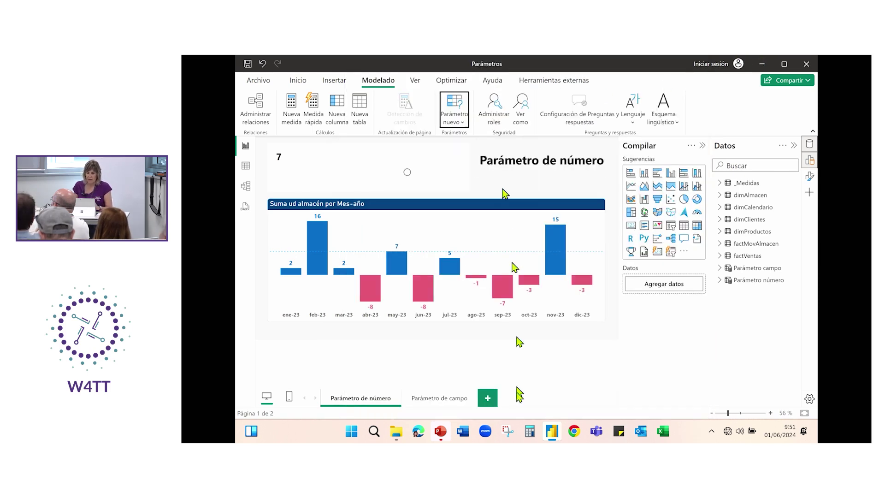
Start a new fields parameter on the Parámetro de campo page and name it W4TT.
left_click(455, 397)
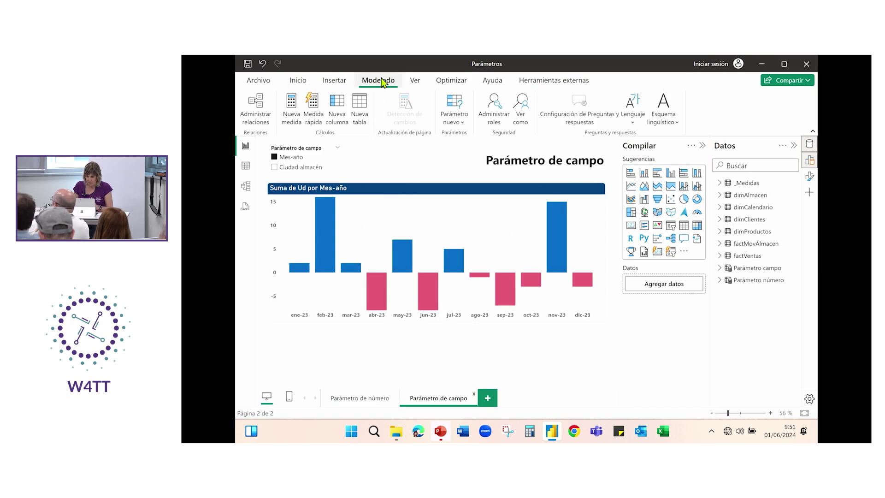
left_click(454, 118)
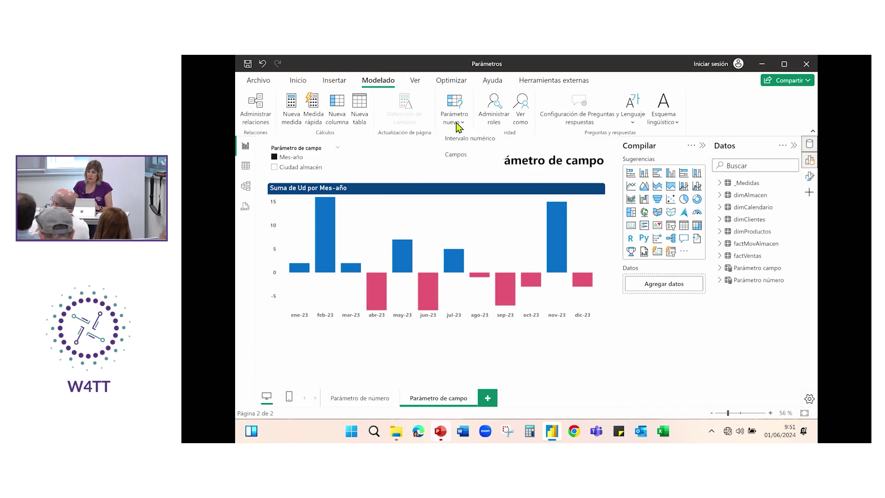
left_click(456, 155)
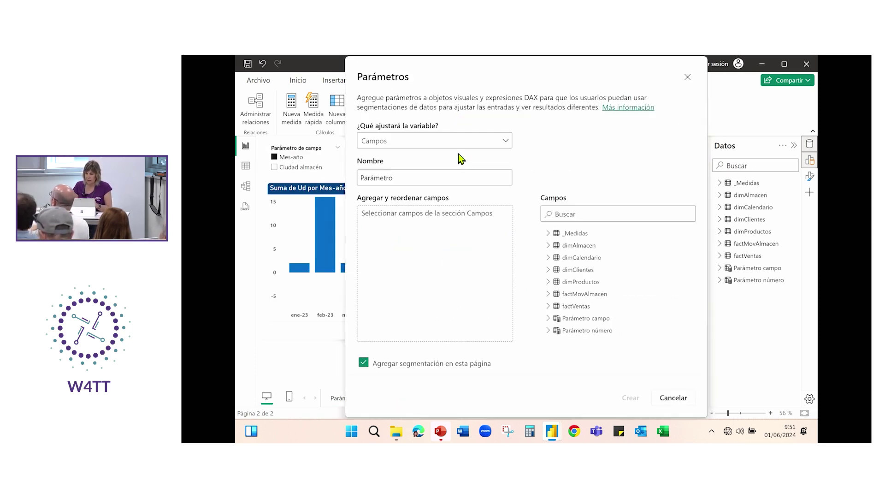
left_click(406, 178)
key("BackSpace")
key("BackSpace")
key("BackSpace")
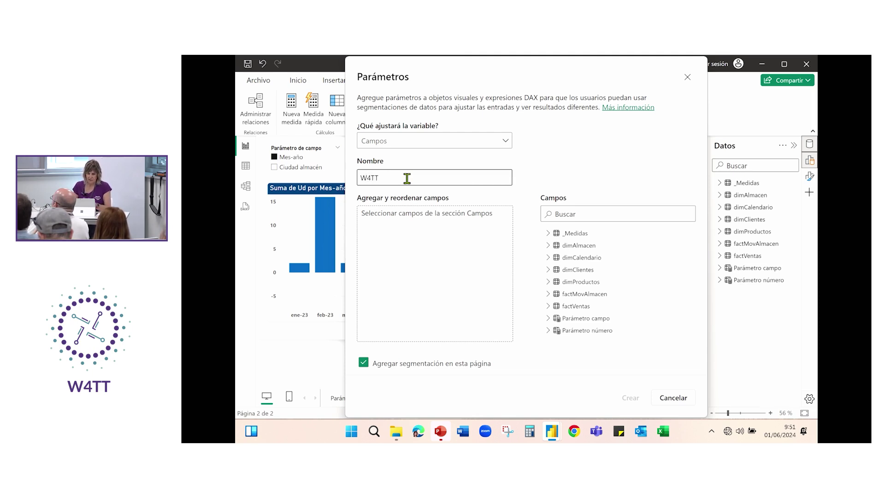
Add Ciudad almacén, Nombre cliente and Nombre producto to the W4TT parameter and create it with a slicer on the page.
left_click(395, 220)
left_click(547, 245)
left_click(596, 257)
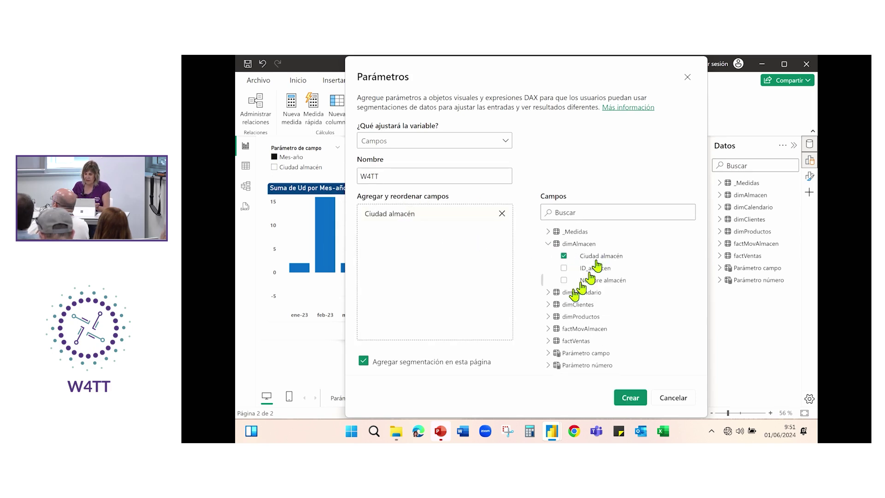
left_click(548, 303)
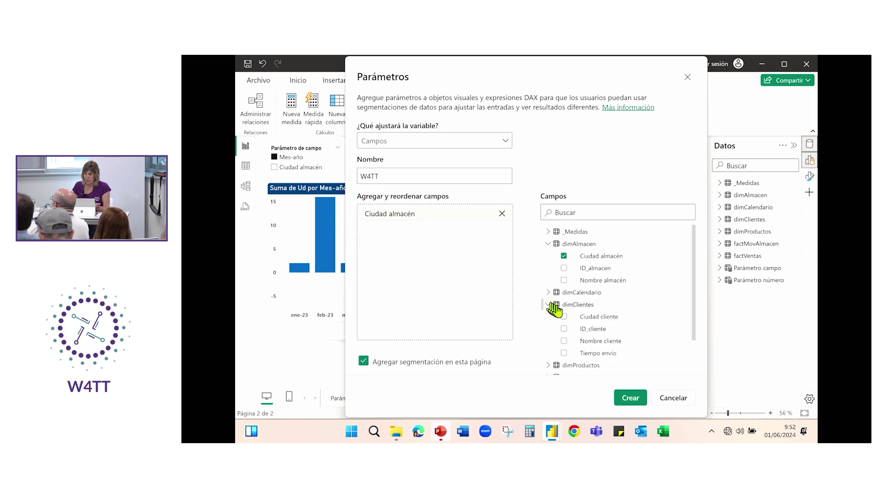
left_click(599, 341)
scroll(592, 335, "down", 1)
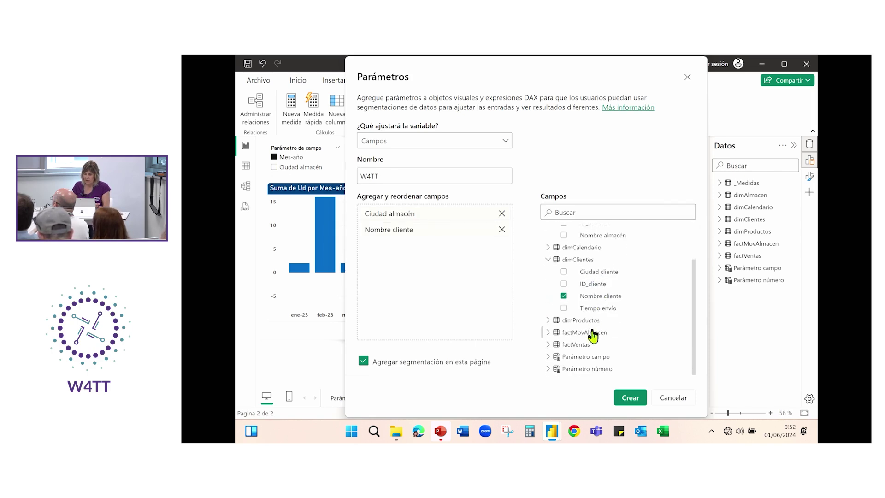
left_click(548, 321)
scroll(593, 341, "down", 1)
left_click(596, 307)
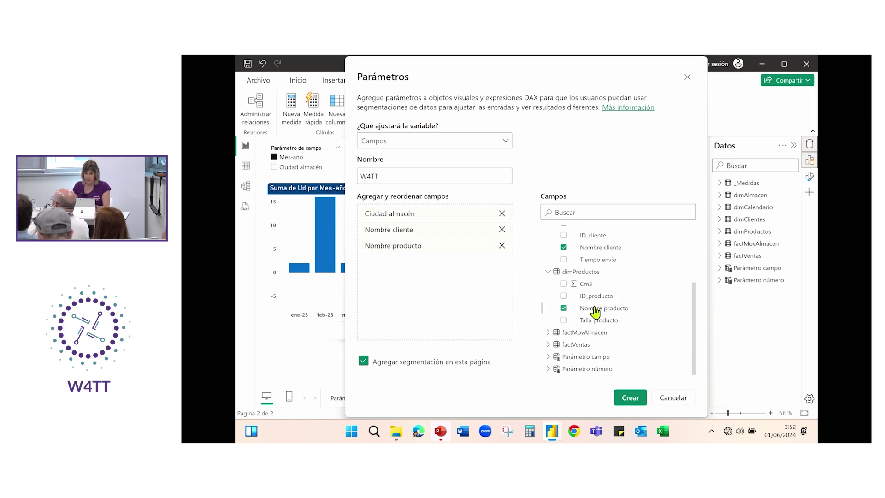
left_click(630, 401)
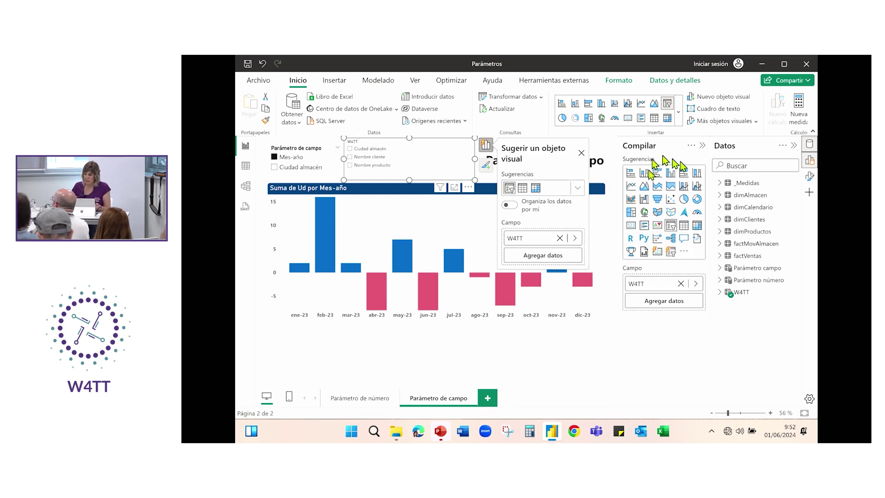
Replace the column chart's X-axis field with the W4TT parameter.
left_click(597, 265)
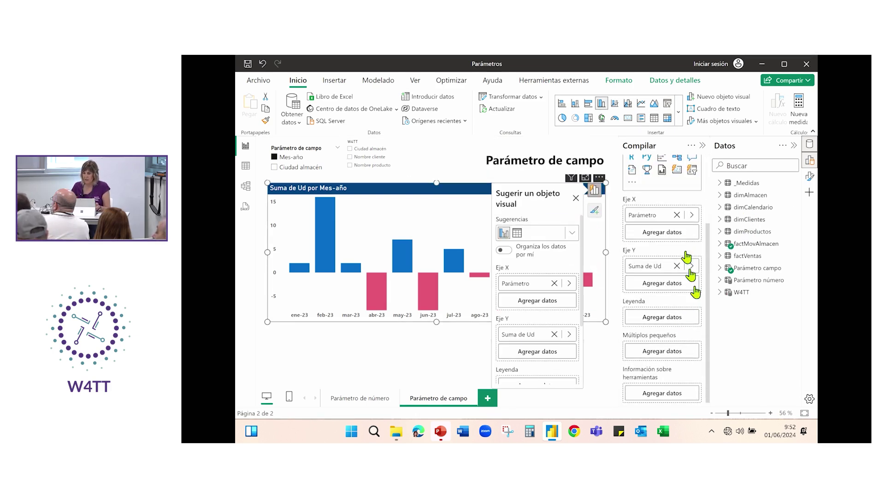
left_click(676, 215)
left_click(720, 293)
left_click(736, 304)
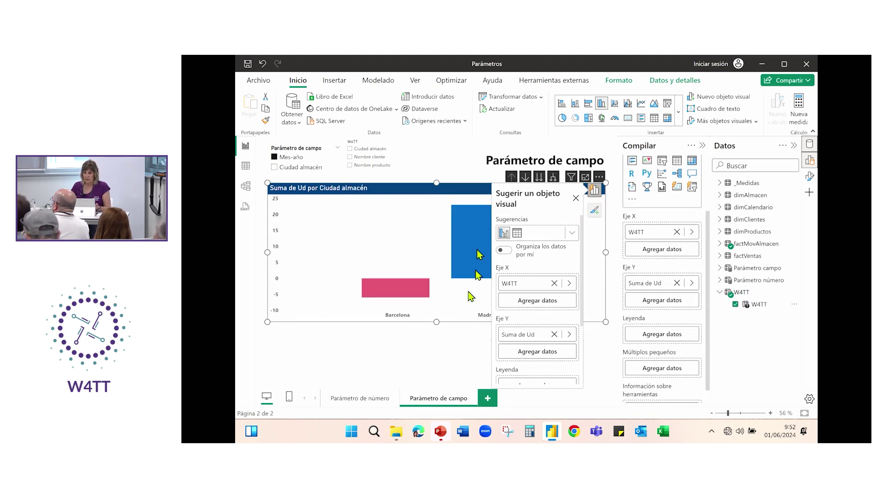
left_click(416, 370)
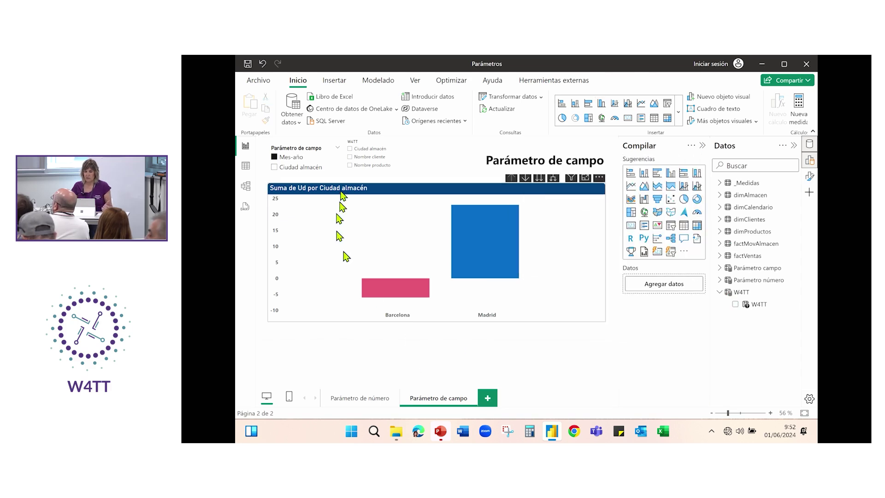
Test the W4TT slicer by selecting Ciudad almacén, Nombre cliente and finally Nombre producto.
left_click(350, 150)
left_click(349, 157)
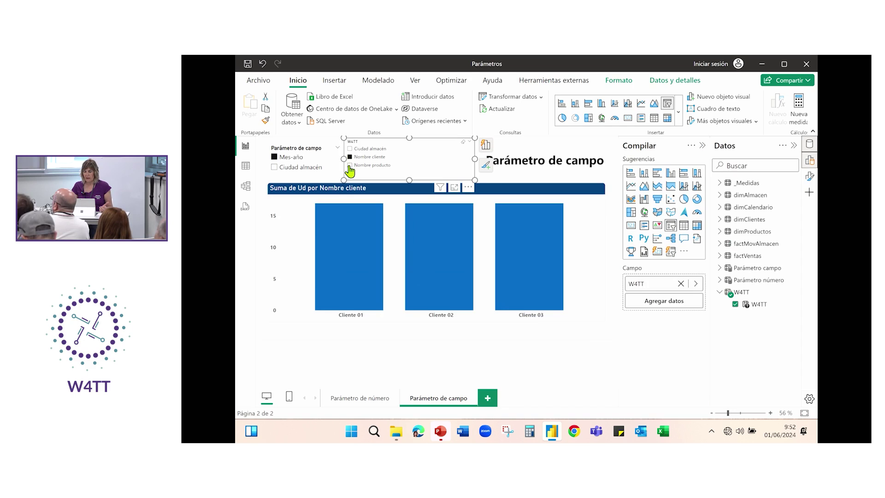
left_click(349, 165)
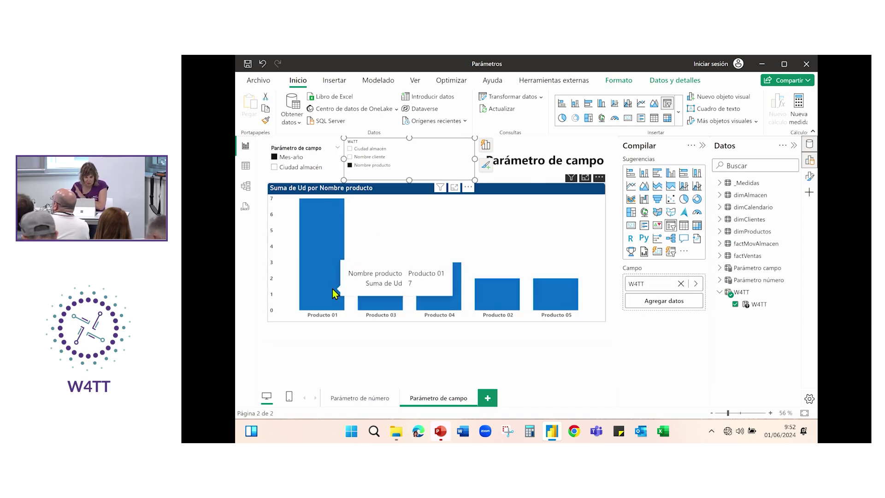